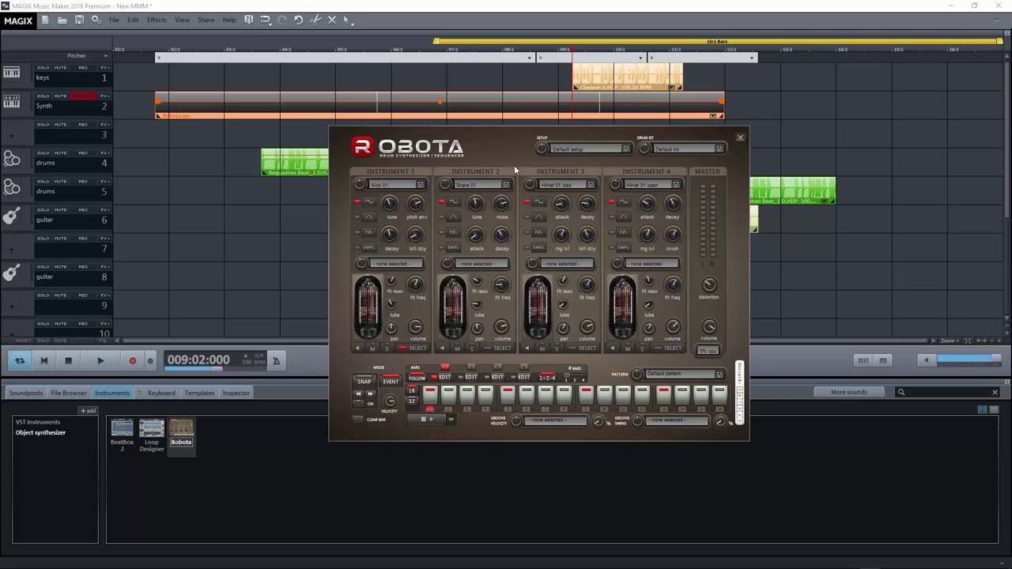
# Step: Start playback and load the Bass 01 sawtooth preset into Robota's Instruments 1 and 2
pyautogui.moveTo(481, 146); pyautogui.dragTo(463, 145)
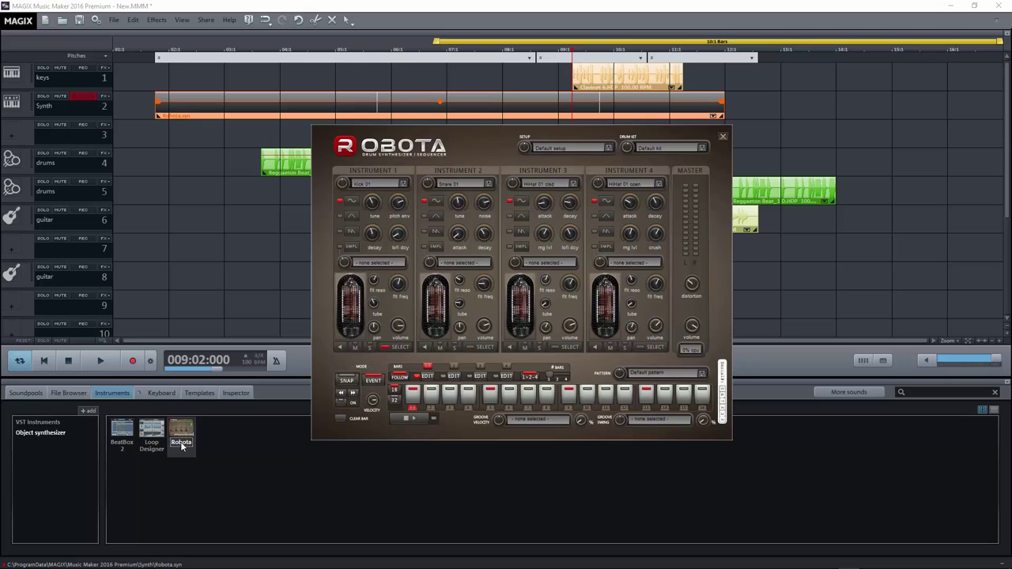
pyautogui.moveTo(478, 129); pyautogui.dragTo(490, 107)
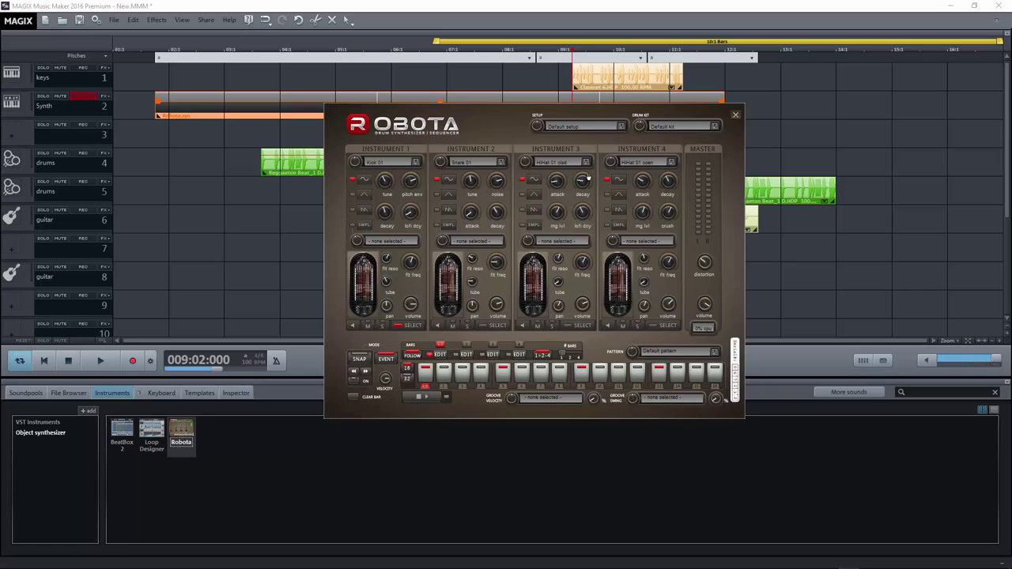
pyautogui.click(353, 162)
pyautogui.press('space')
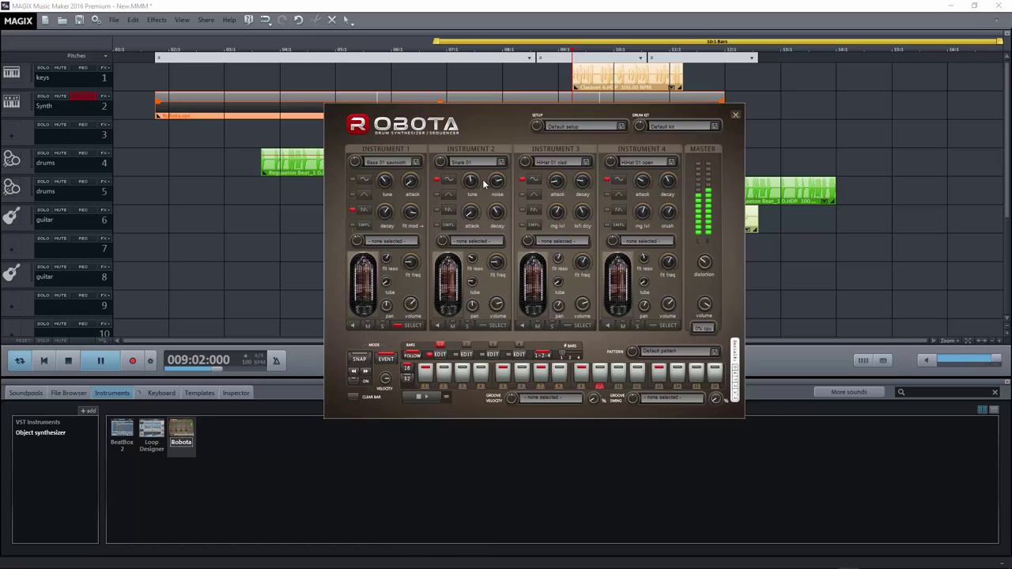
pyautogui.click(439, 162)
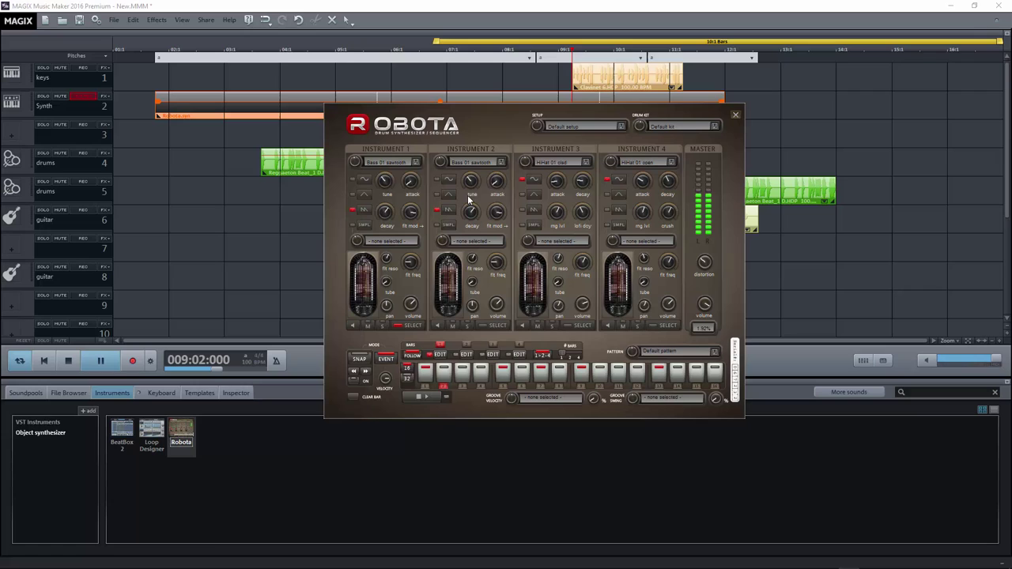
pyautogui.click(501, 162)
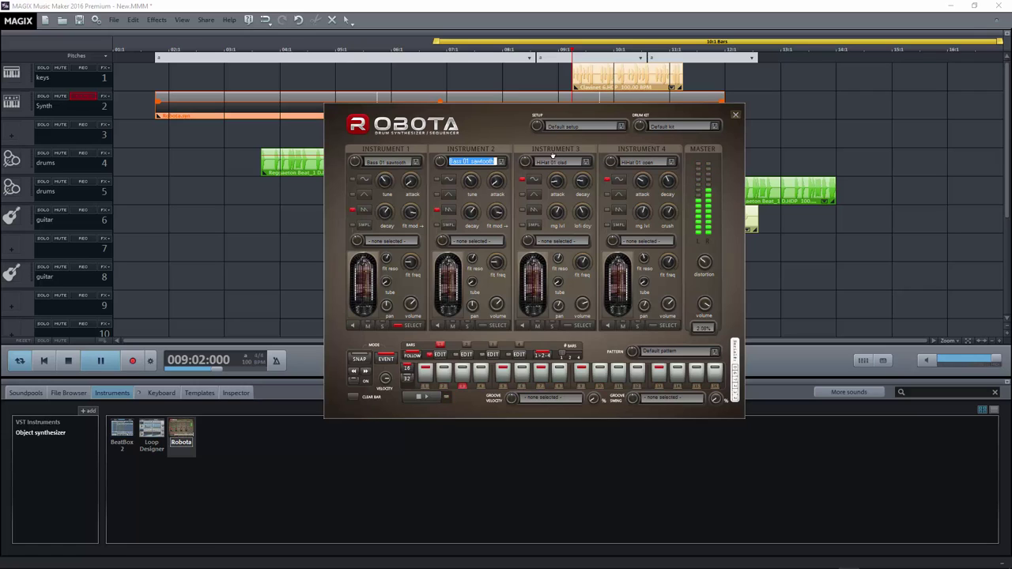
pyautogui.press('Escape')
# Step: Adjust the attack and decay of Instrument 4 and assign it the Perc 04 sample
pyautogui.moveTo(670, 179); pyautogui.dragTo(679, 178)
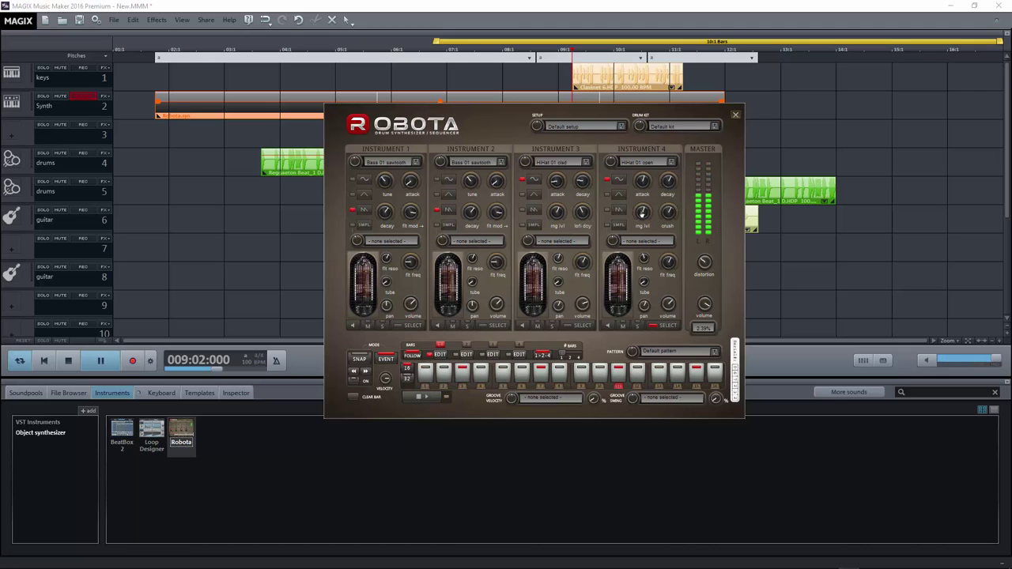
pyautogui.click(648, 242)
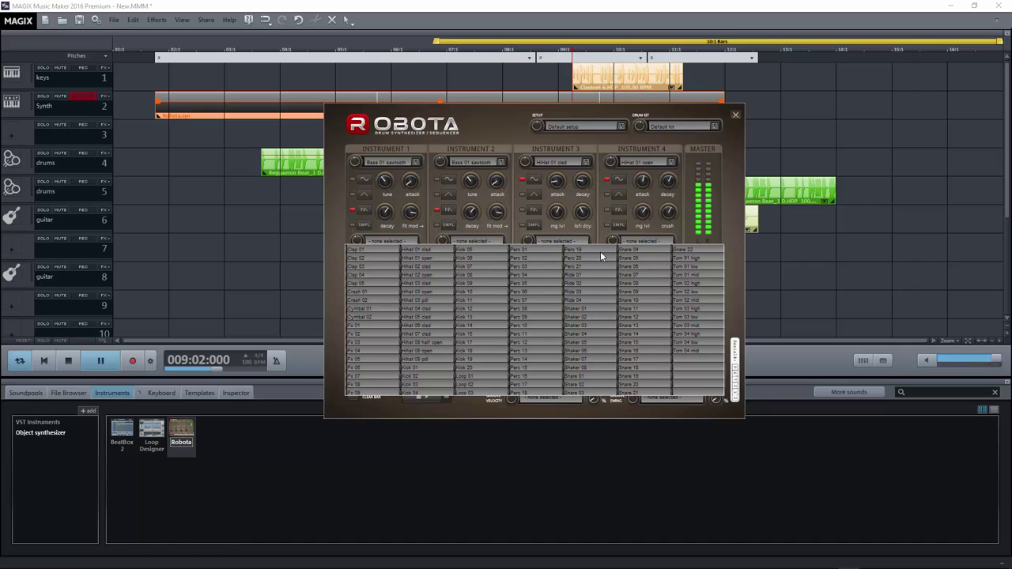
pyautogui.click(533, 278)
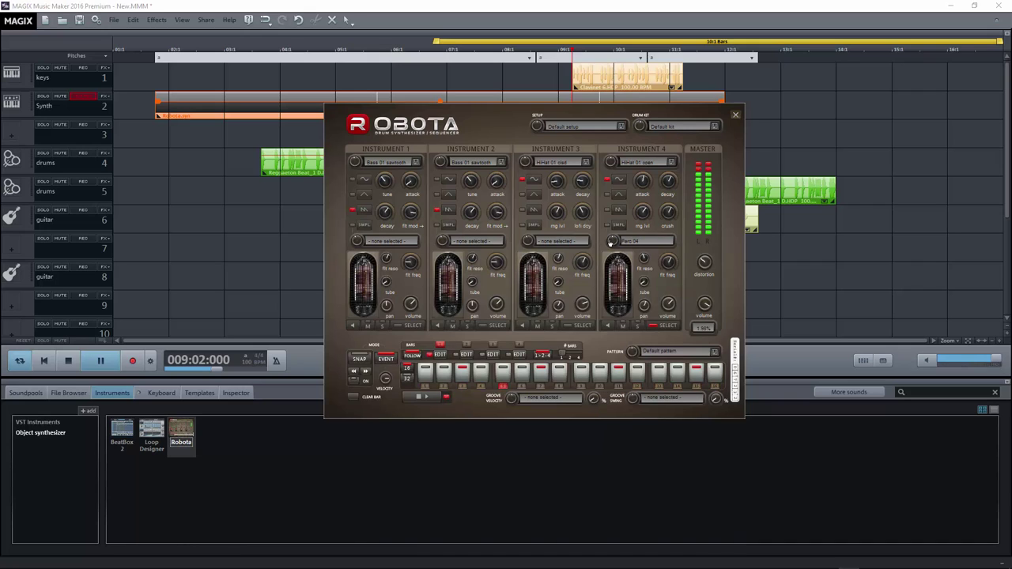
# Step: Lower Instrument 3's ring level and assign the HiHat 03 pdl sample to Instrument 1
pyautogui.click(529, 240)
pyautogui.moveTo(557, 212); pyautogui.dragTo(533, 213)
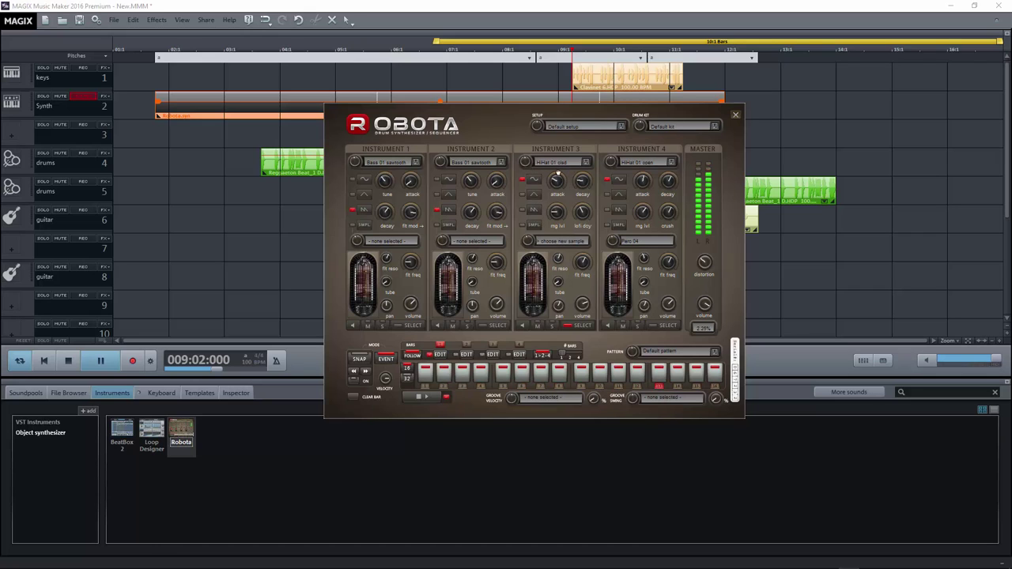
pyautogui.click(405, 241)
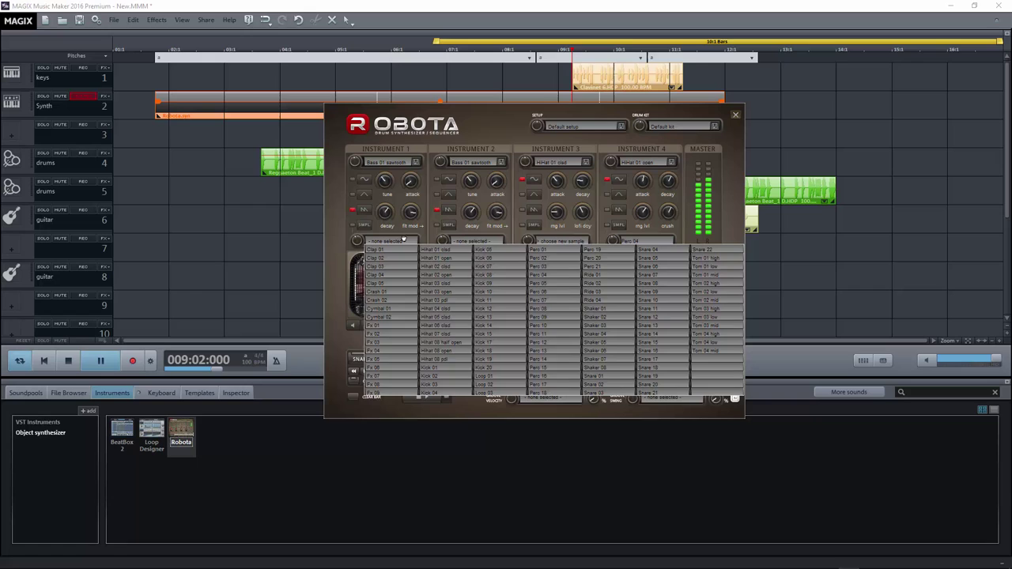
pyautogui.click(431, 298)
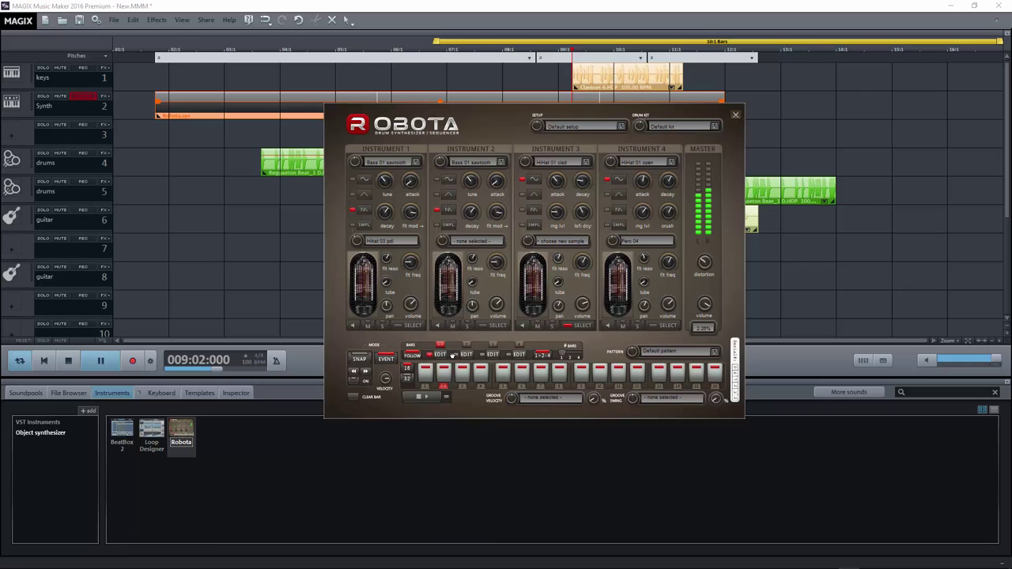
pyautogui.click(632, 351)
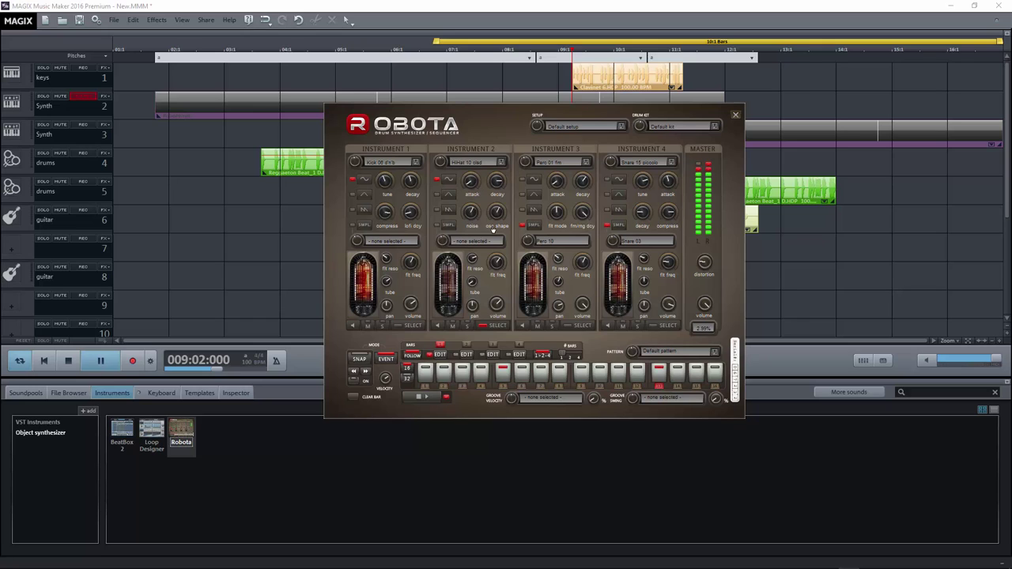
# Step: Assign the Kick 10 sample to Instrument 2 of the second Robota object
pyautogui.moveTo(446, 242); pyautogui.dragTo(492, 245)
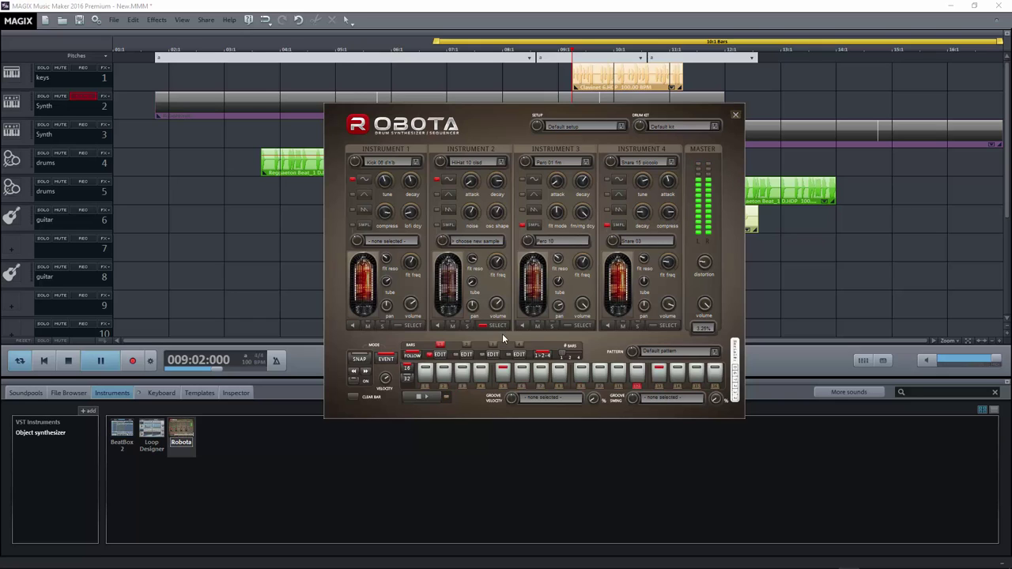
pyautogui.click(443, 241)
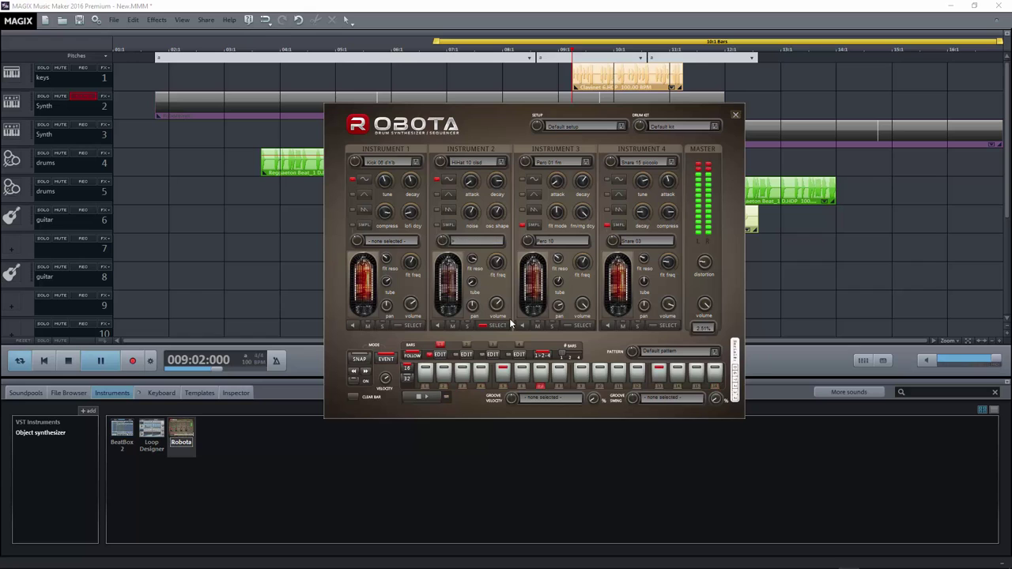
pyautogui.click(476, 240)
pyautogui.click(496, 277)
# Step: Load the Kick 21 pretty fat preset into Instrument 3
pyautogui.click(529, 242)
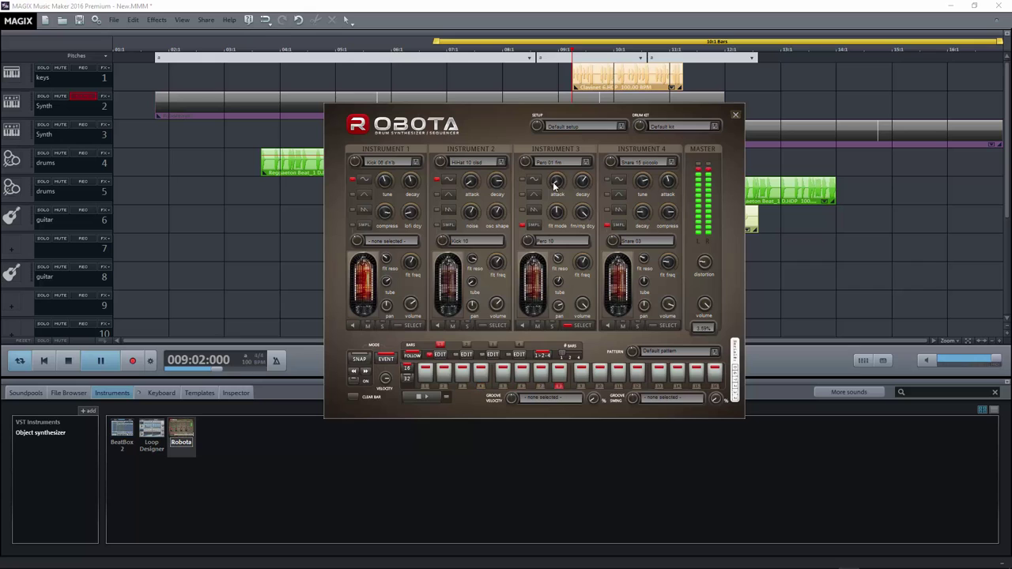
pyautogui.click(568, 161)
pyautogui.click(514, 266)
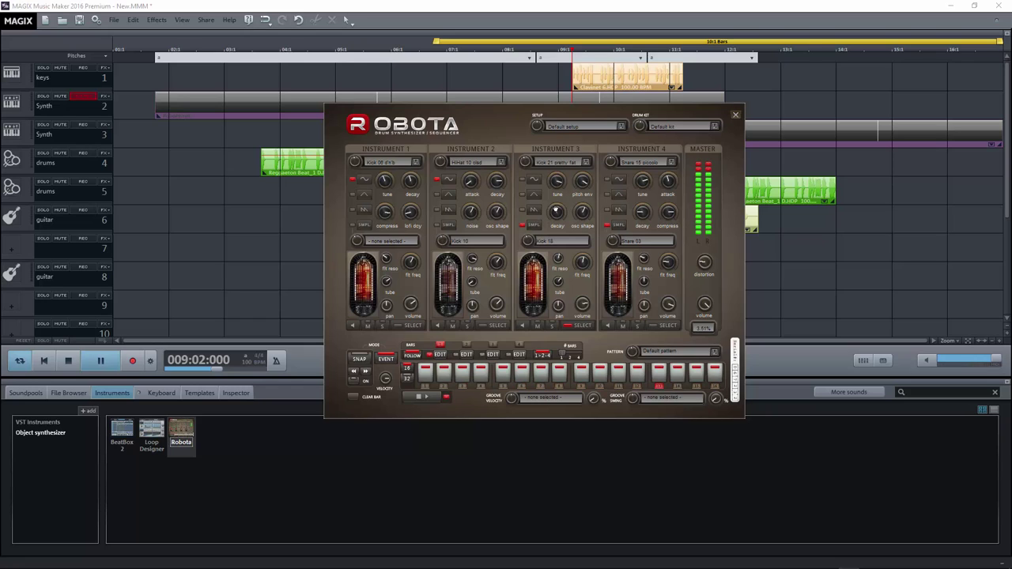
# Step: Set Instrument 2 to the triangle waveform and keep Instrument 3 on its sample source after trying the sawtooth
pyautogui.click(535, 208)
pyautogui.click(449, 193)
pyautogui.click(535, 225)
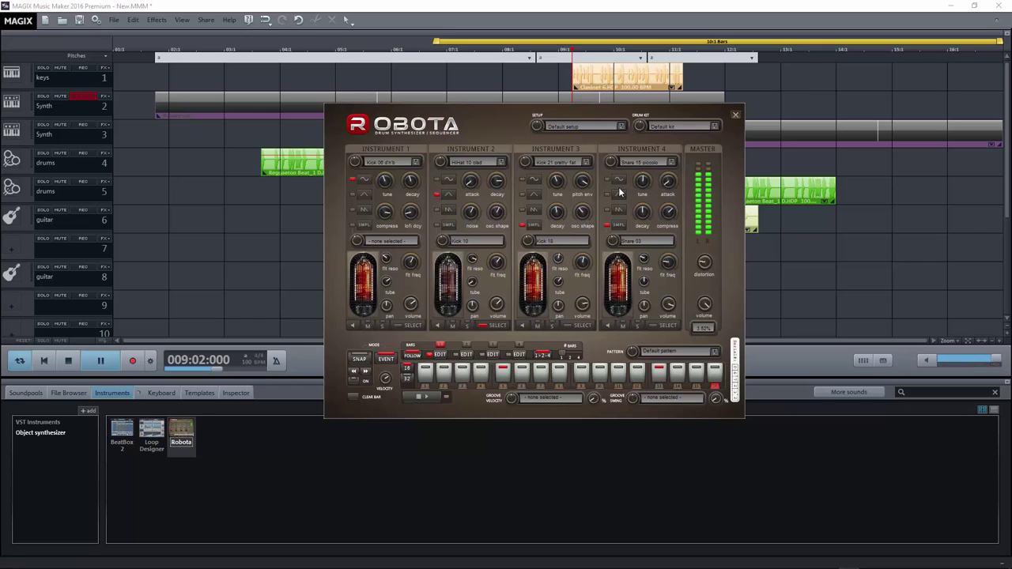
# Step: Adjust the tune and compress settings of Instrument 4 and close the Robota window
pyautogui.moveTo(643, 183); pyautogui.dragTo(653, 182)
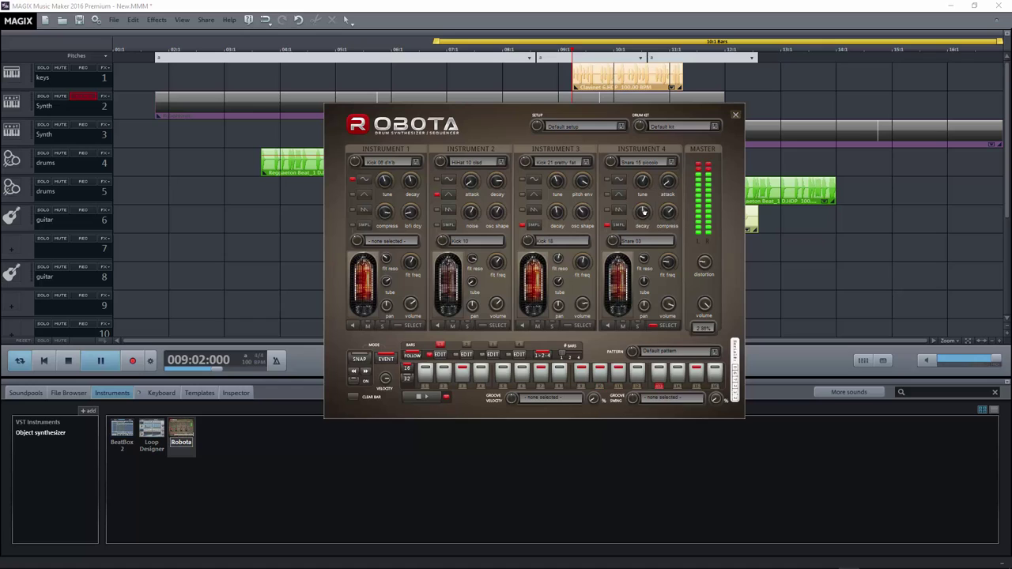
pyautogui.moveTo(675, 216); pyautogui.dragTo(641, 213)
pyautogui.click(736, 118)
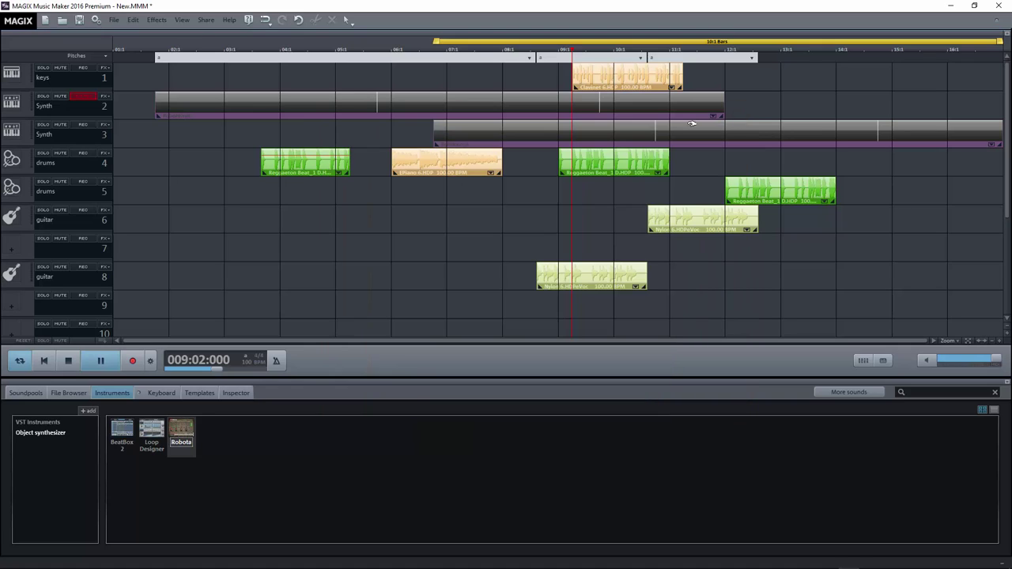
# Step: Play the arrangement from the beginning to hear the Robota object with the other loops, and stop playback
pyautogui.click(525, 134)
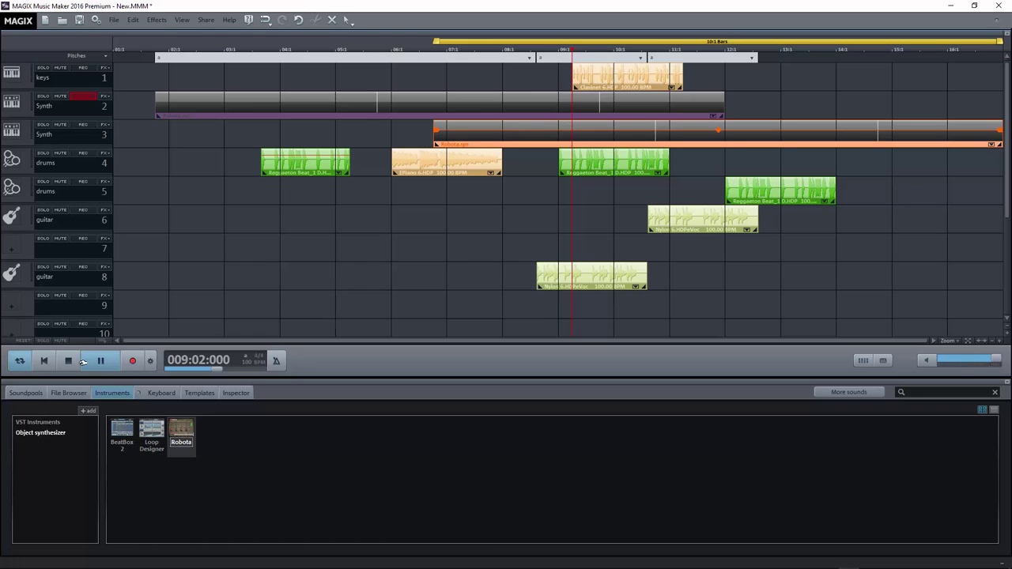
pyautogui.click(49, 364)
pyautogui.click(94, 364)
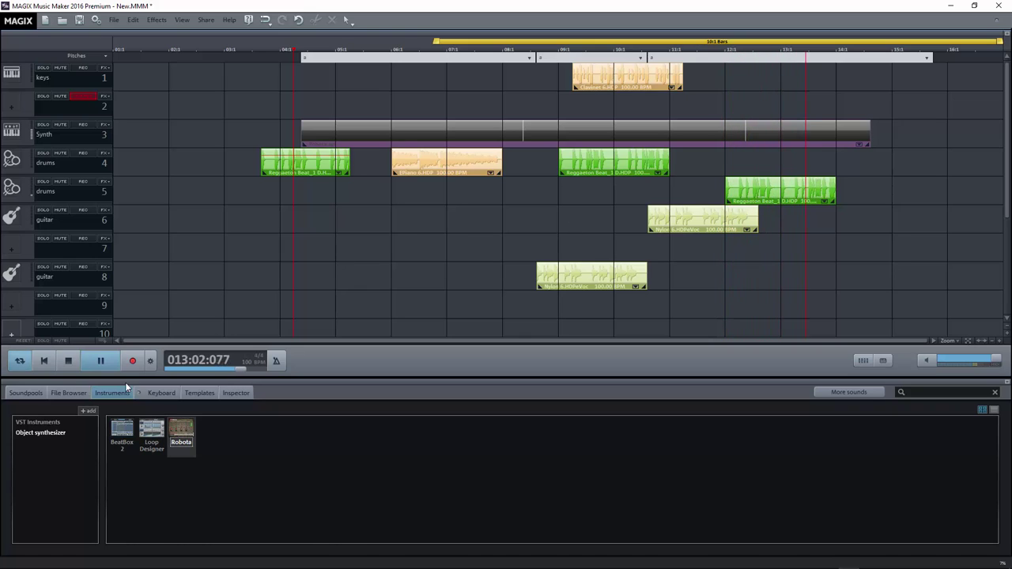
pyautogui.click(102, 367)
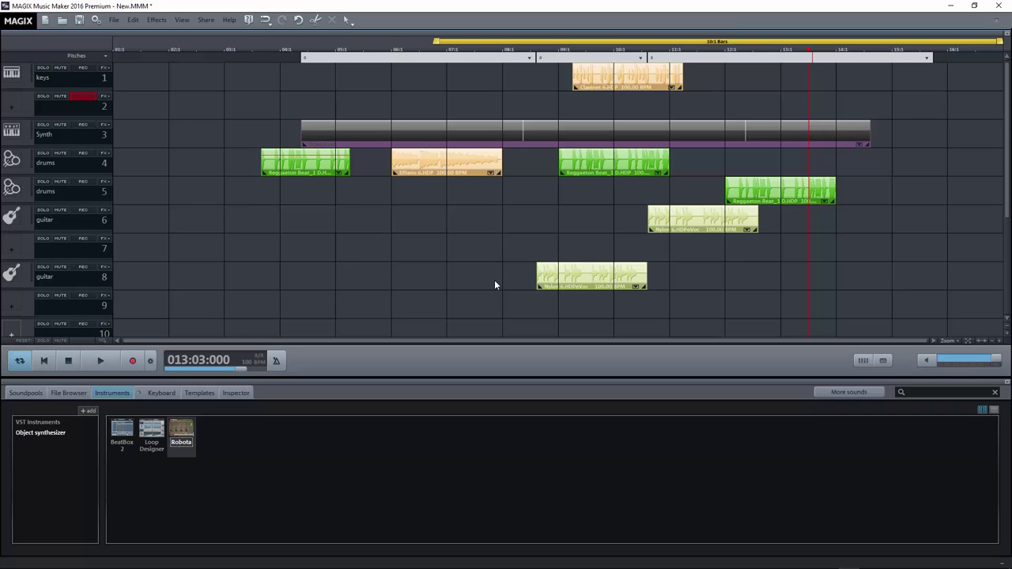
# Step: Open Robota from the instruments list and move the Robota object on track 3 to start just before bar 2
pyautogui.doubleClick(180, 433)
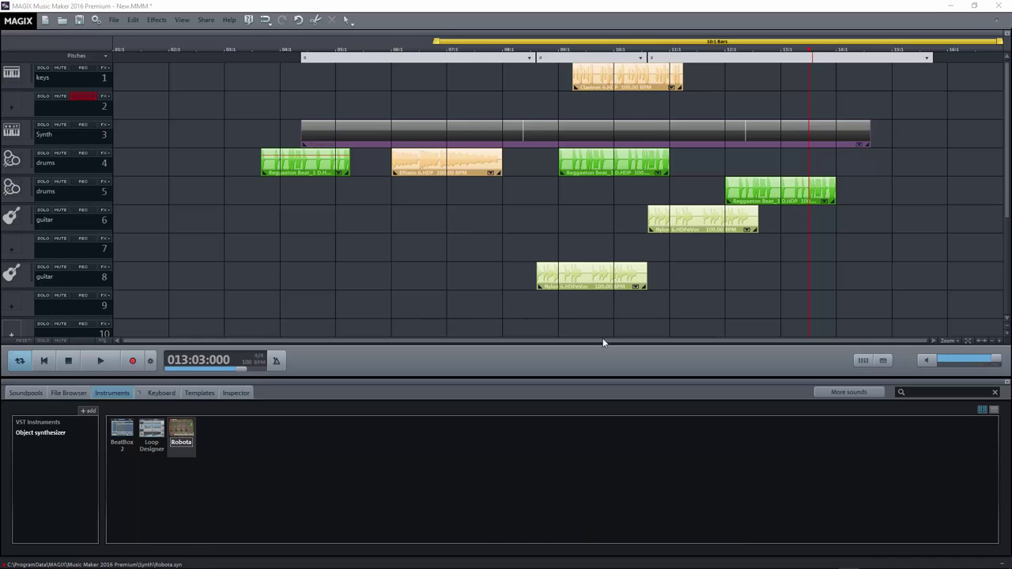
pyautogui.moveTo(979, 145); pyautogui.dragTo(439, 249)
pyautogui.moveTo(665, 132); pyautogui.dragTo(784, 140)
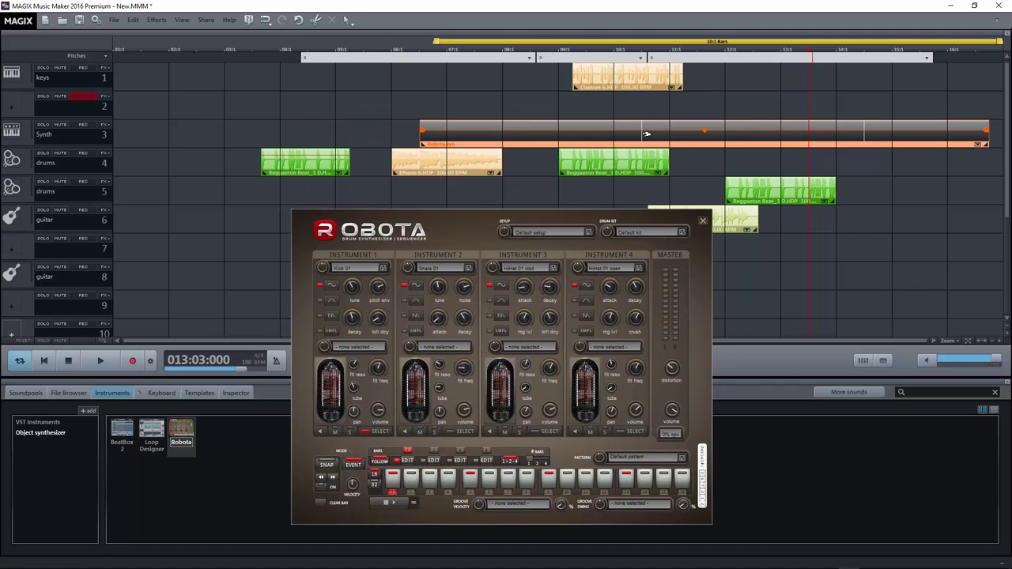
pyautogui.hotkey('ctrl', 'z')
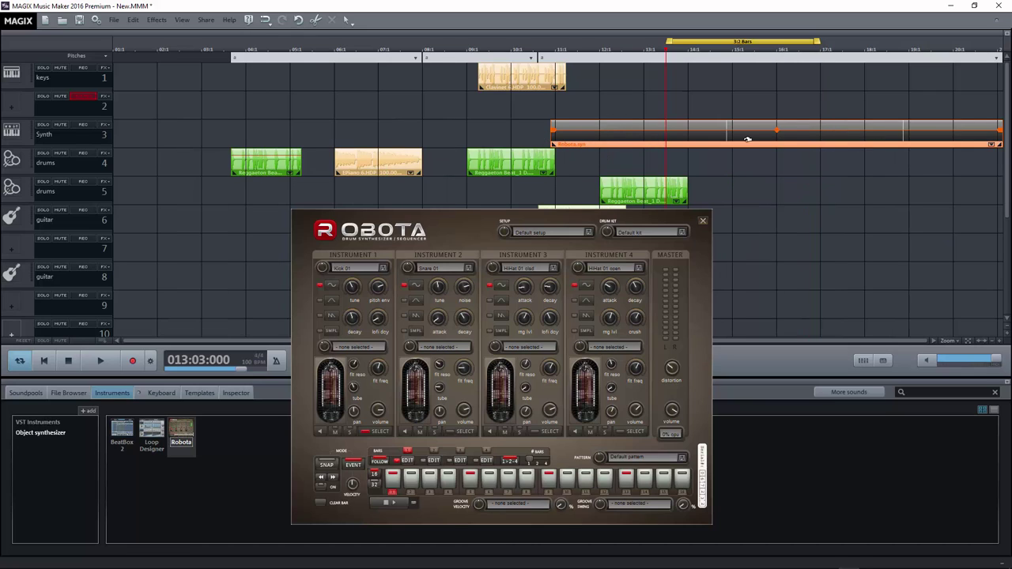
pyautogui.moveTo(747, 139); pyautogui.dragTo(331, 133)
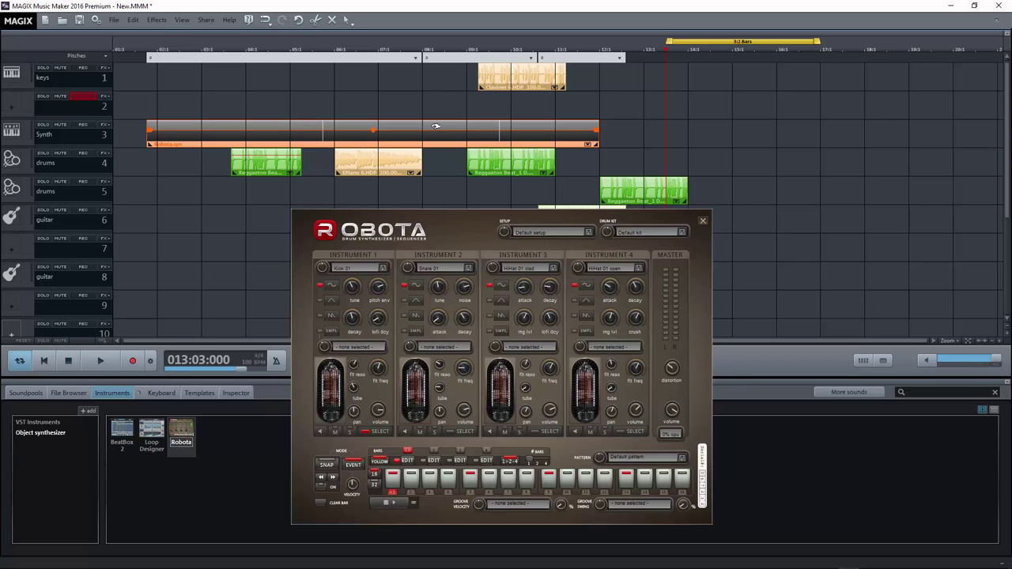
# Step: Use the Split tool to cut the Robota object on track 3 at three points and the EPiano loop on track 4 once
pyautogui.click(351, 19)
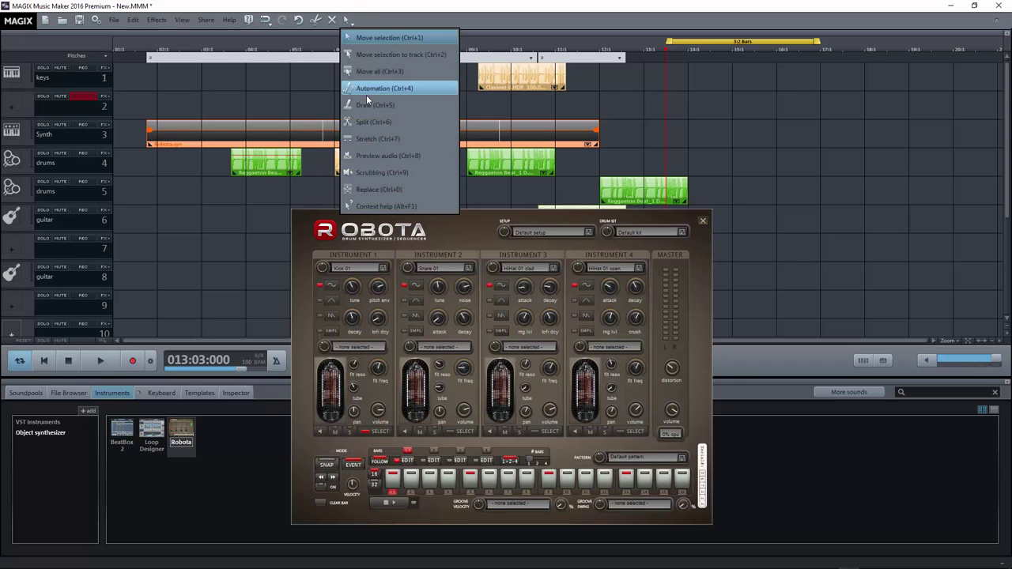
pyautogui.click(368, 126)
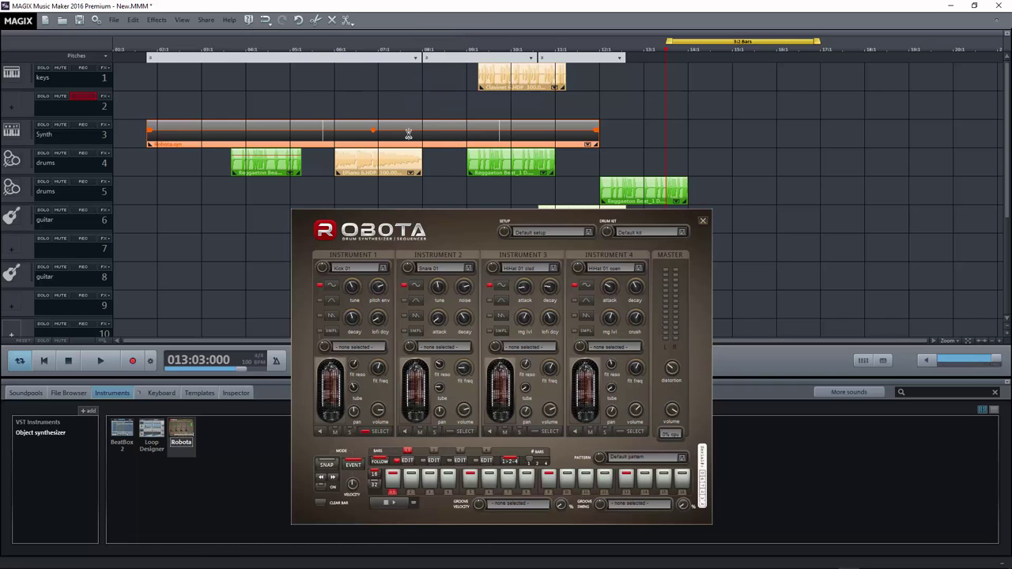
pyautogui.click(435, 139)
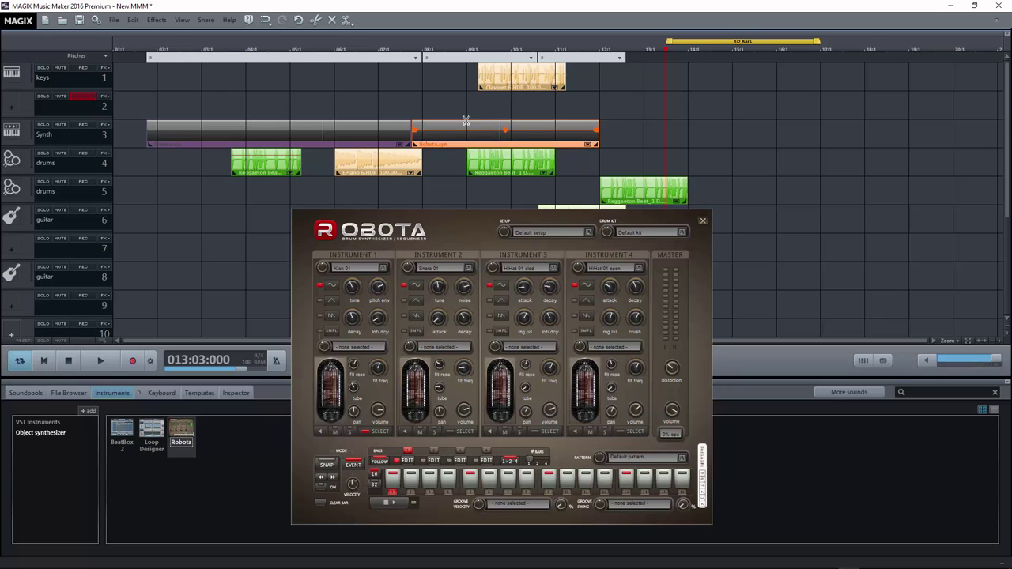
pyautogui.click(443, 137)
pyautogui.click(456, 146)
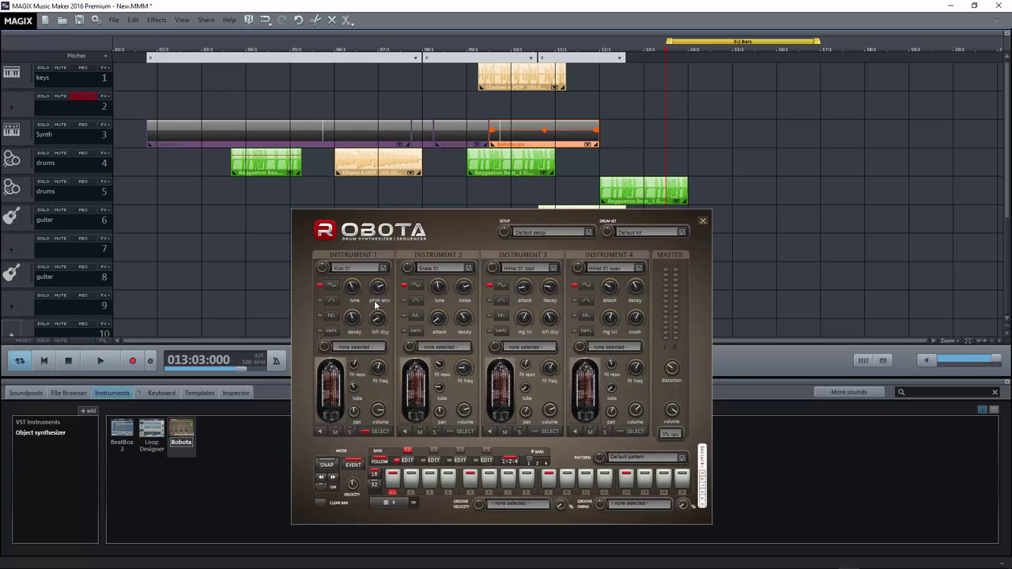
pyautogui.click(387, 167)
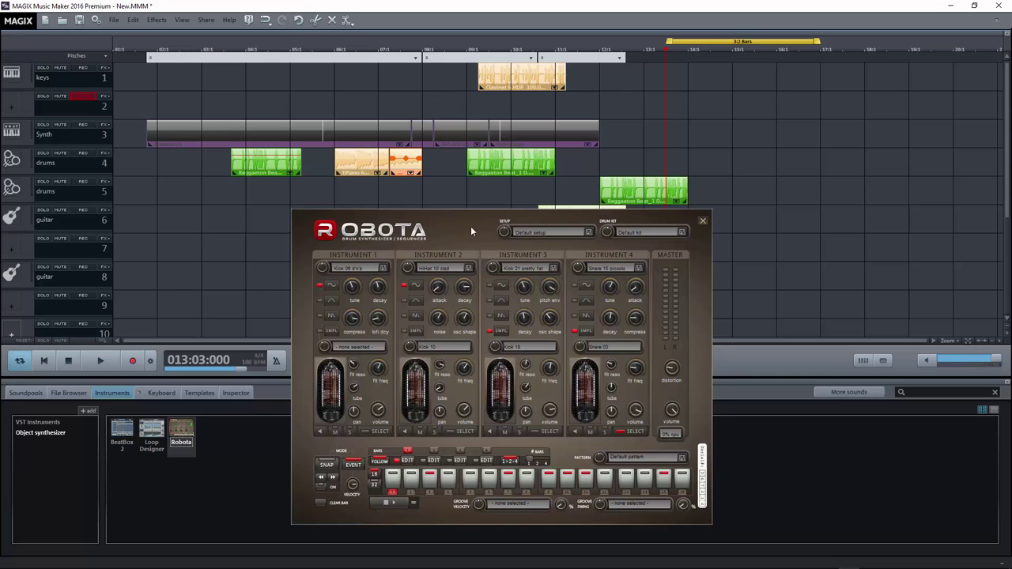
# Step: Move the Robota window below the synth track, close it, and reopen it from the short split segment on track 3
pyautogui.moveTo(470, 231); pyautogui.dragTo(478, 163)
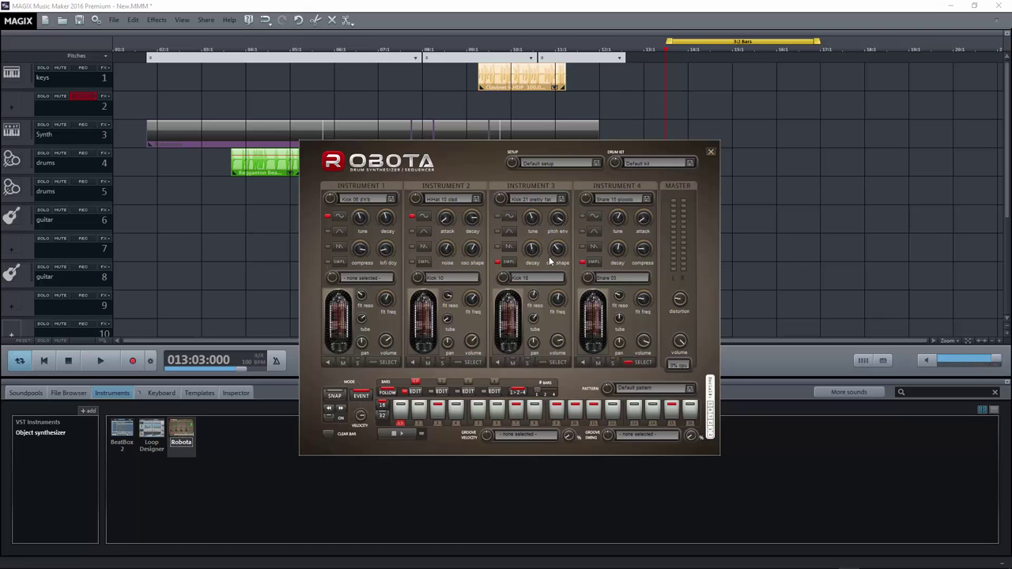
pyautogui.moveTo(370, 175); pyautogui.dragTo(381, 155)
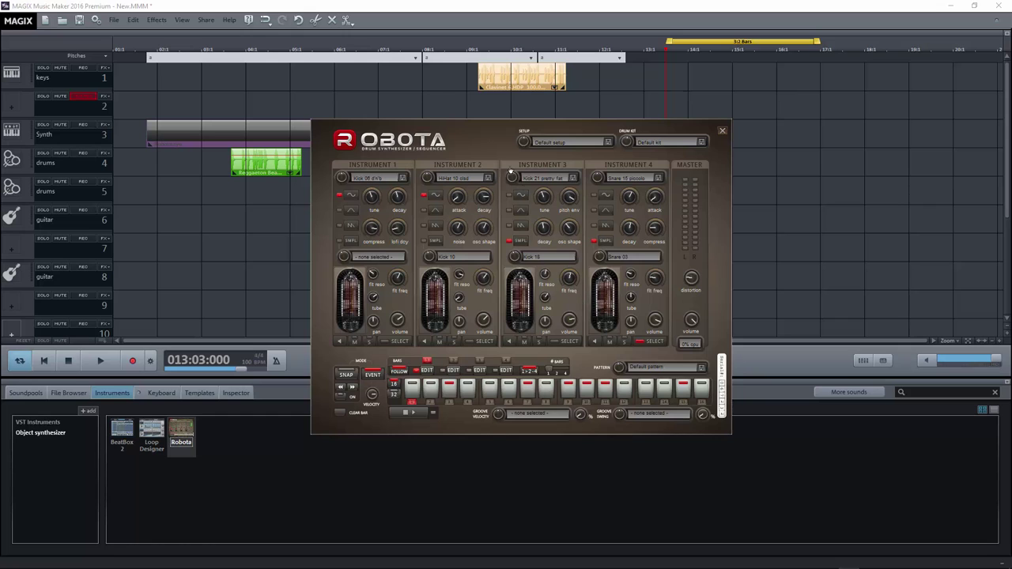
pyautogui.moveTo(469, 166); pyautogui.dragTo(400, 182)
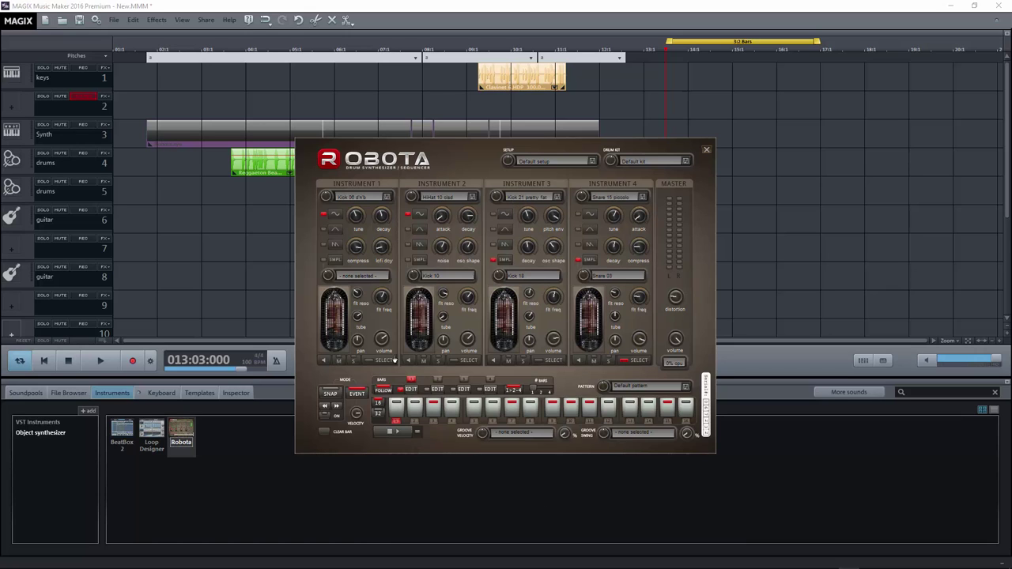
pyautogui.moveTo(466, 147); pyautogui.dragTo(441, 208)
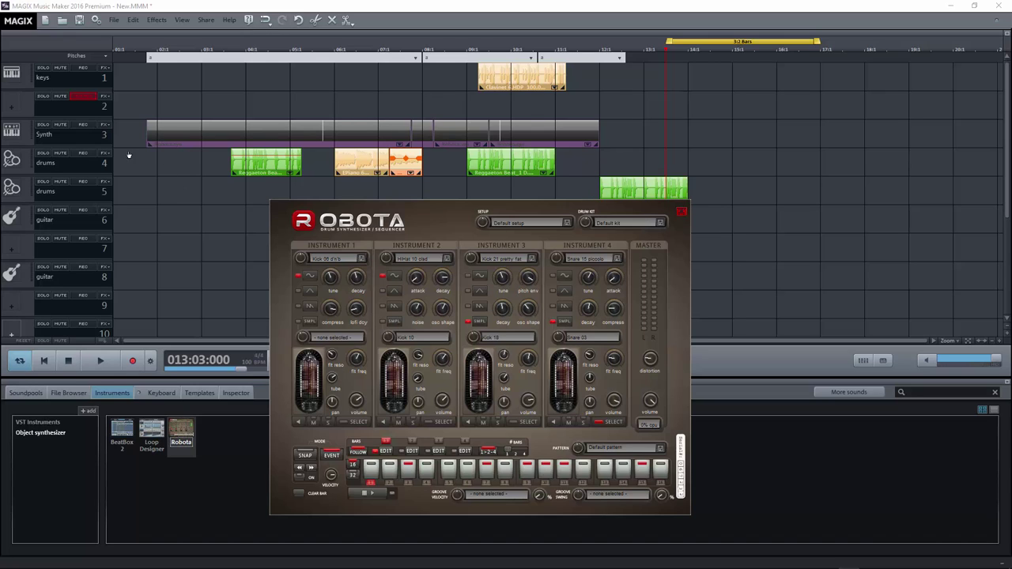
pyautogui.press('Escape')
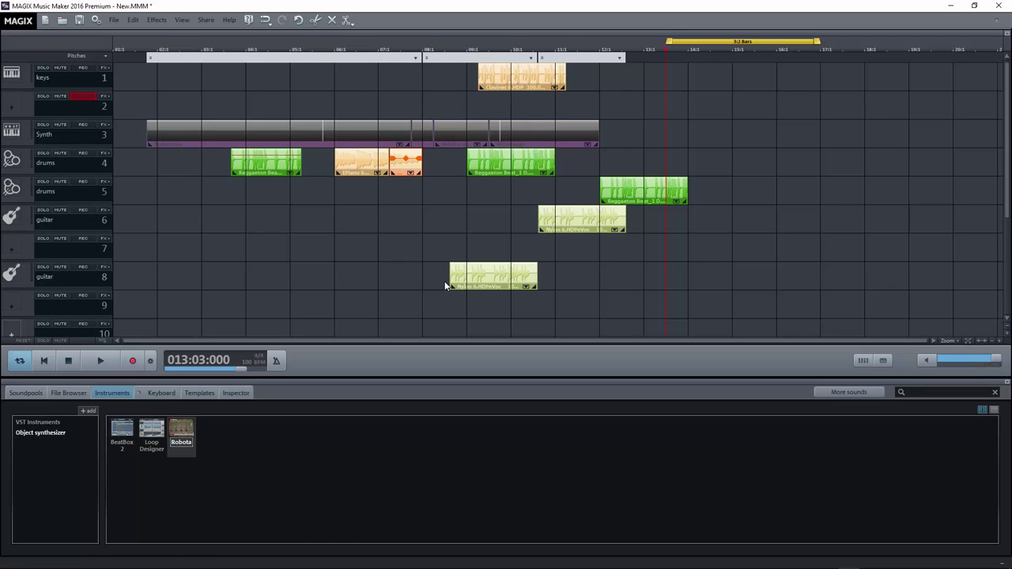
pyautogui.doubleClick(423, 134)
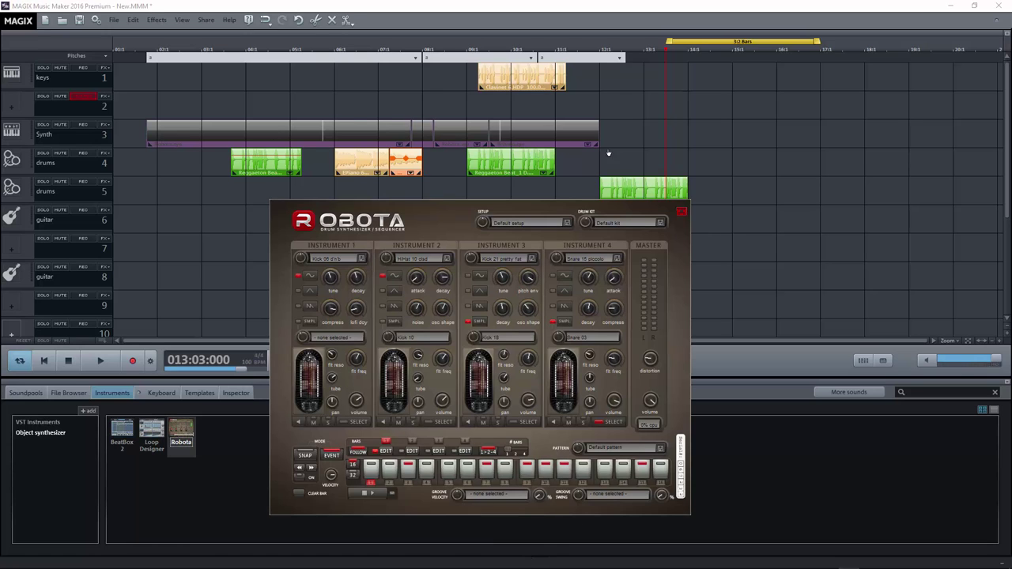